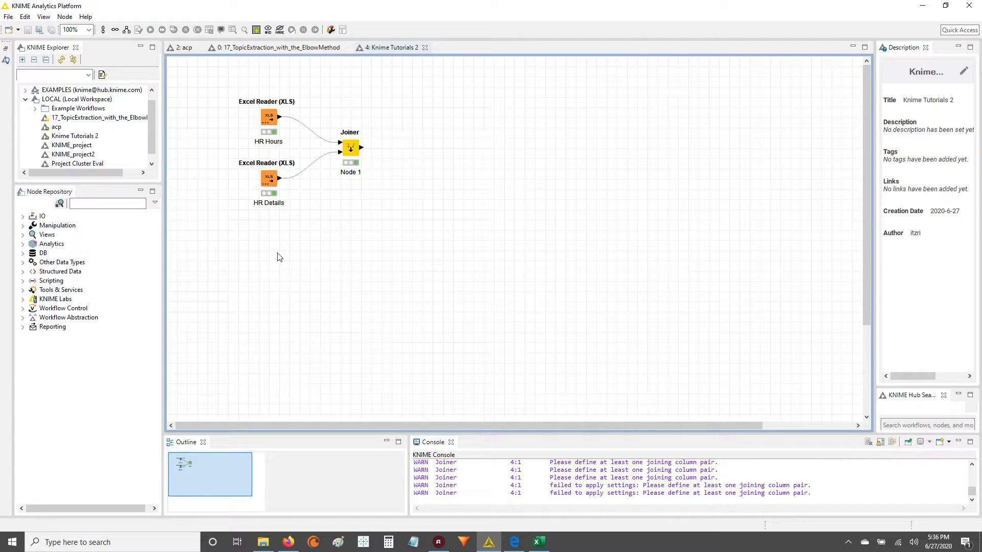
Step: View the Joiner node's joined table with widened columns, examine the Hours Worked and Salary_Hr values, and close it
right_click(357, 155)
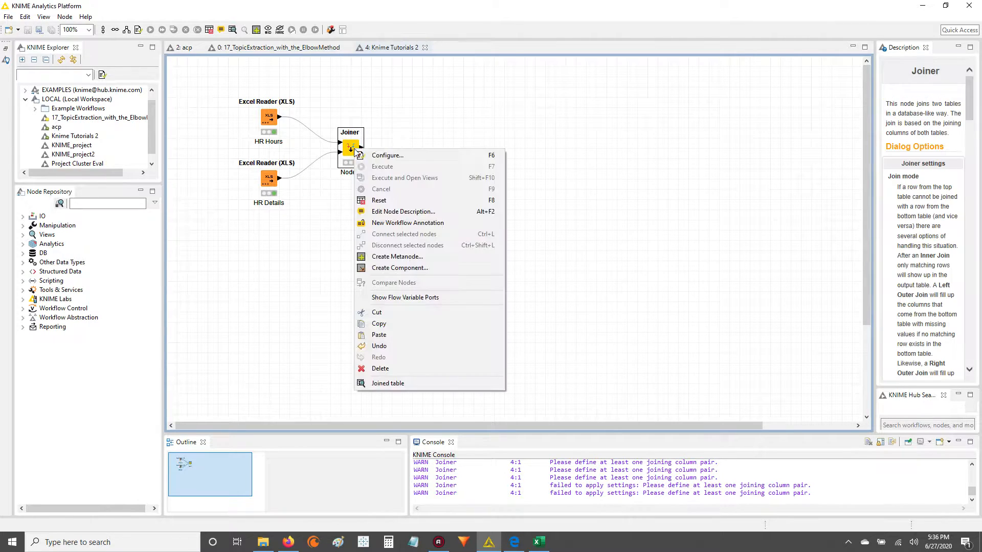
click(396, 384)
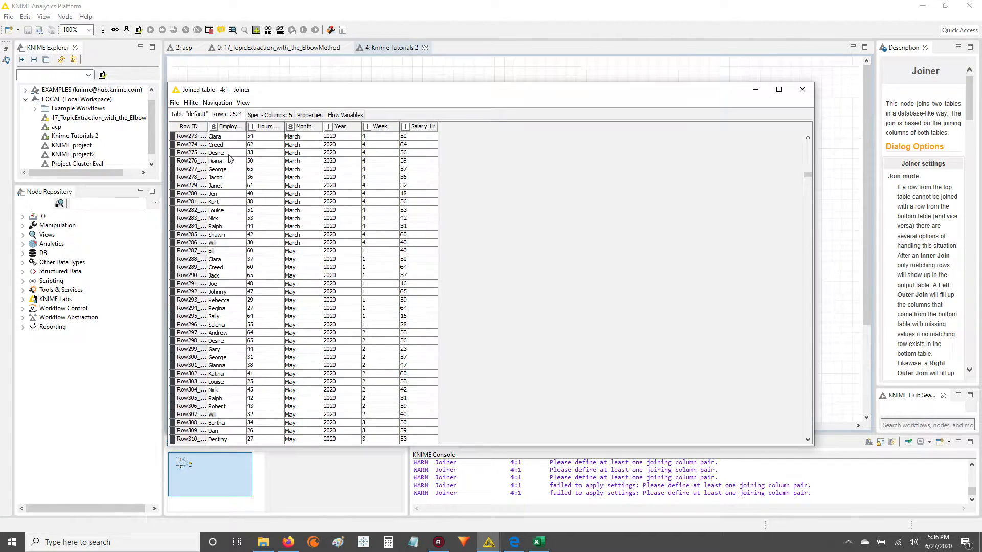
drag(245, 126, 557, 127)
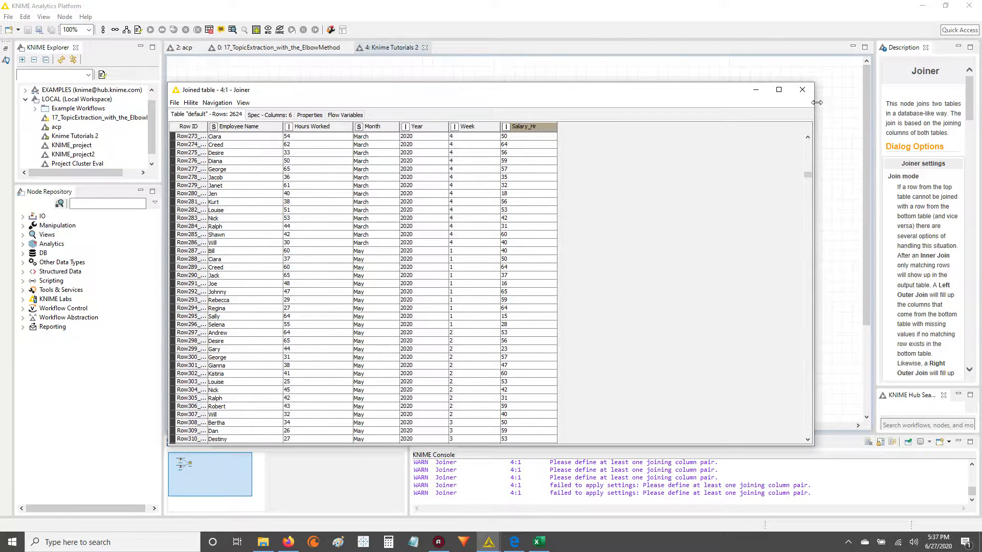
drag(300, 169, 540, 172)
click(540, 174)
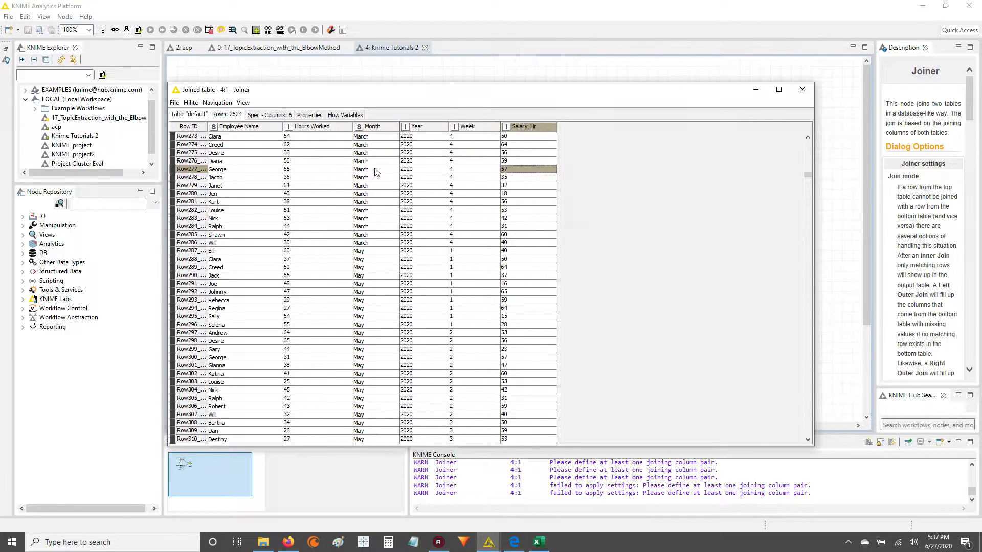
ctrl+click(317, 171)
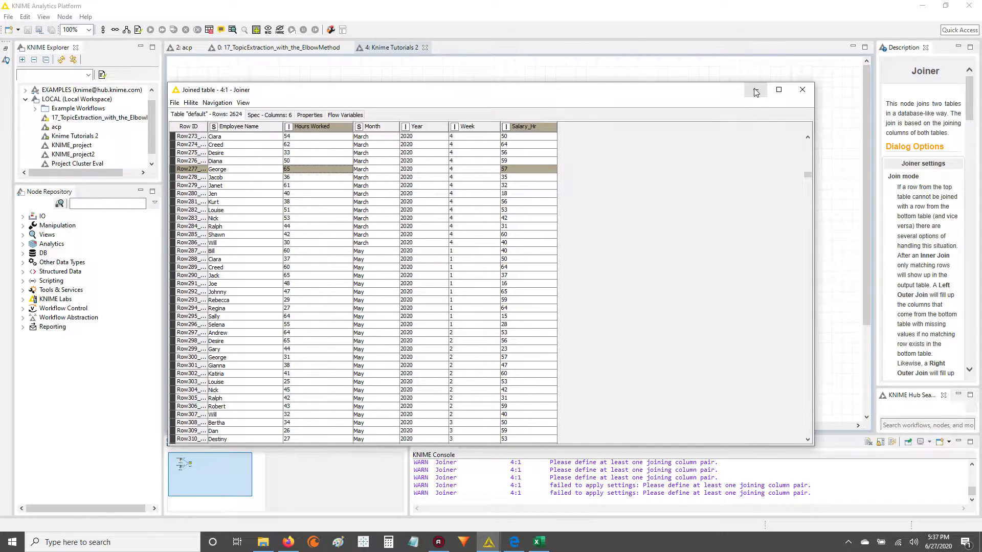
click(802, 89)
Step: Find the Math Formula node by searching for "math", add it beside the Joiner, and connect the Joiner's output to it
click(114, 203)
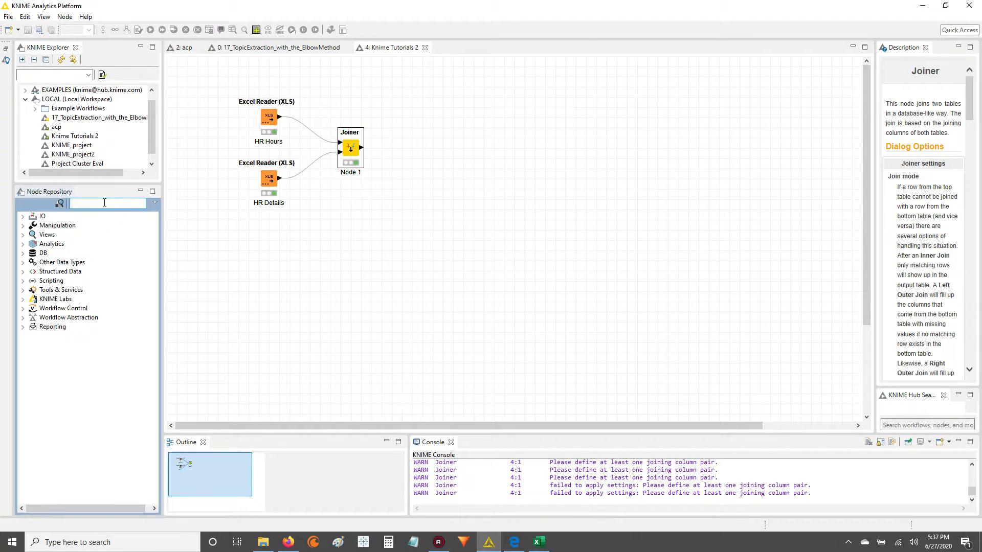
text(math)
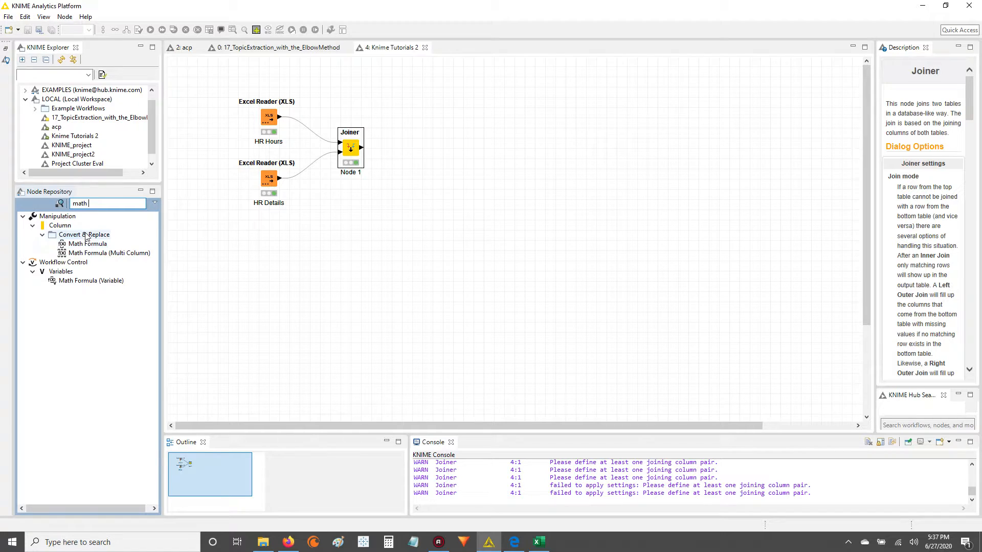
drag(84, 245, 396, 155)
click(372, 203)
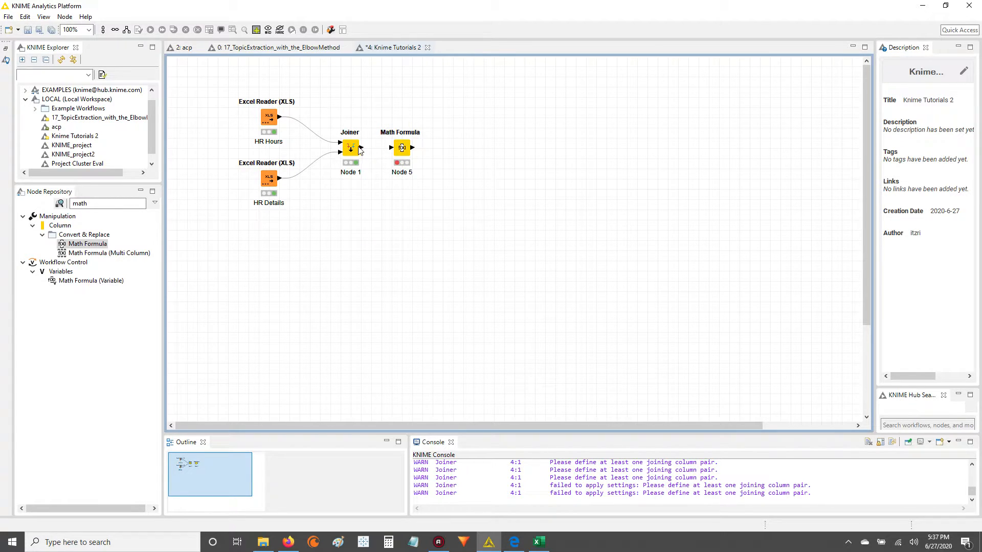
drag(361, 149, 400, 151)
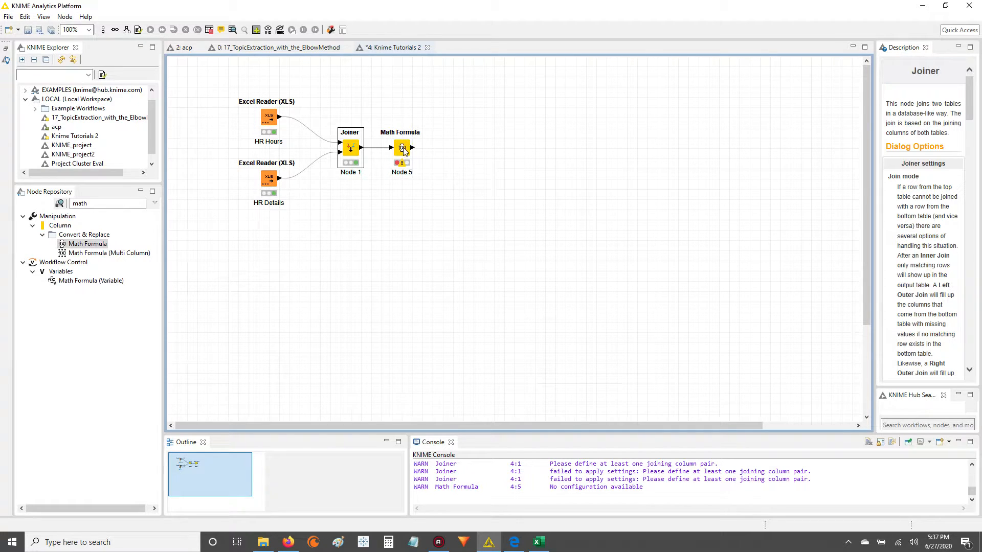
Step: Open the Math Formula node's configuration and select the default name of the appended column
double_click(403, 149)
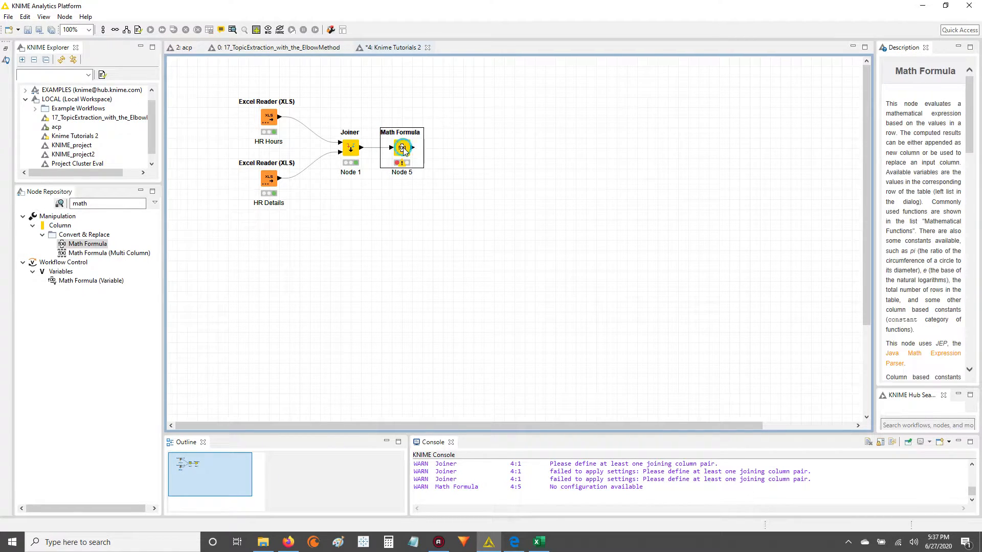
drag(438, 95, 519, 79)
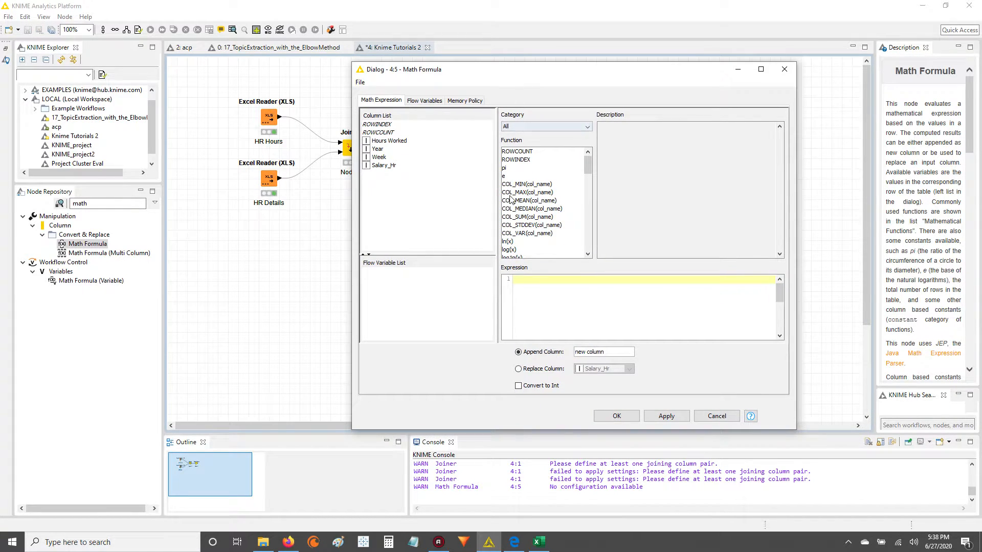
click(614, 353)
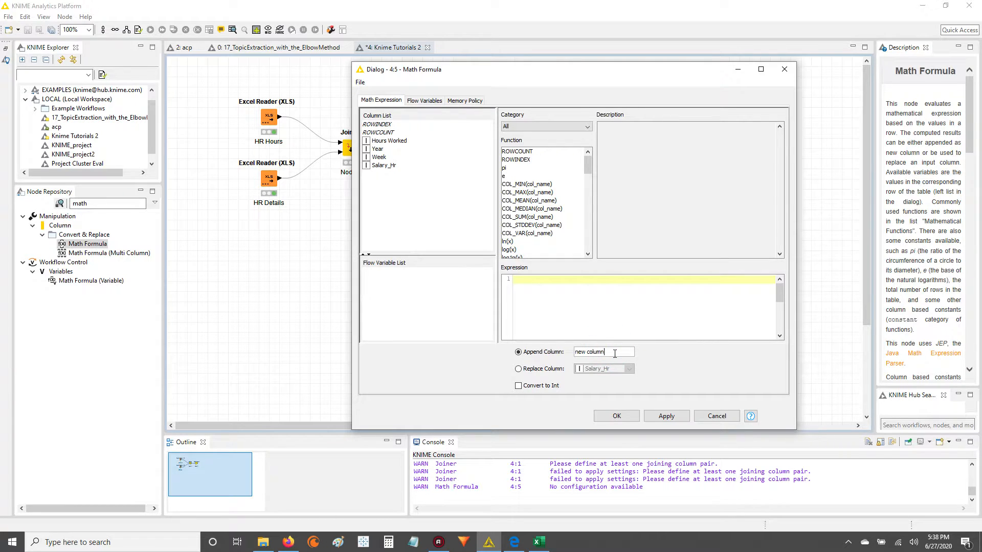
key(ctrl+shift+Left)
key(ctrl+shift+Left)
click(519, 369)
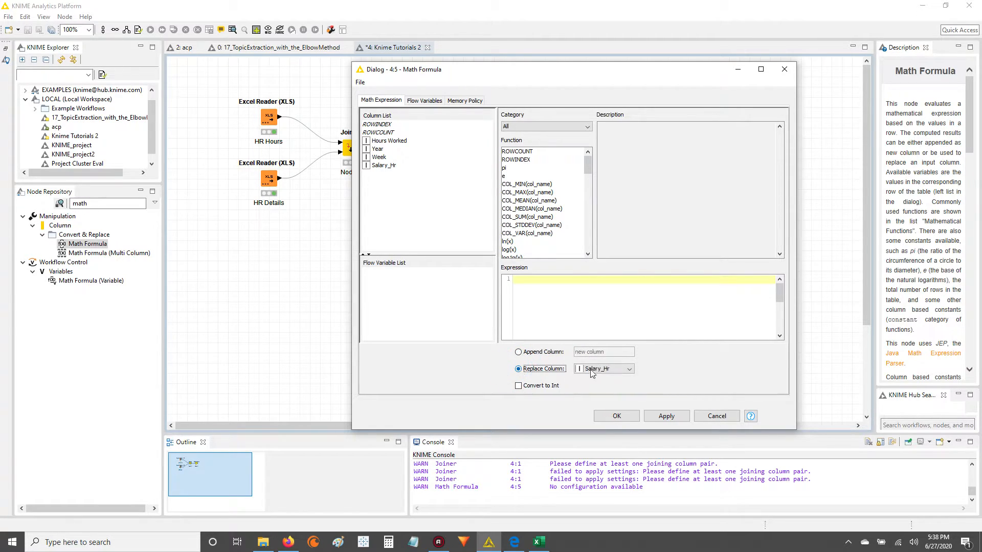
click(621, 369)
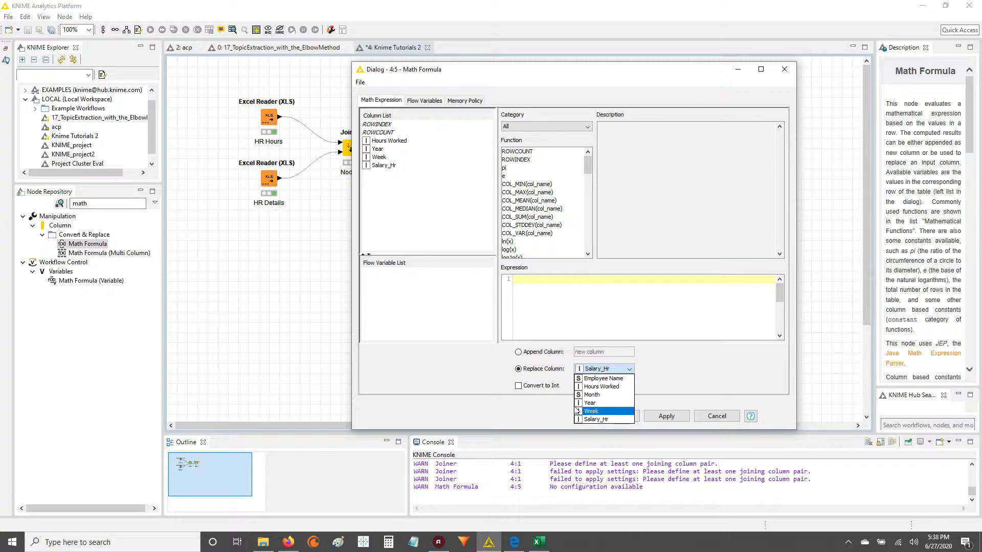
click(540, 374)
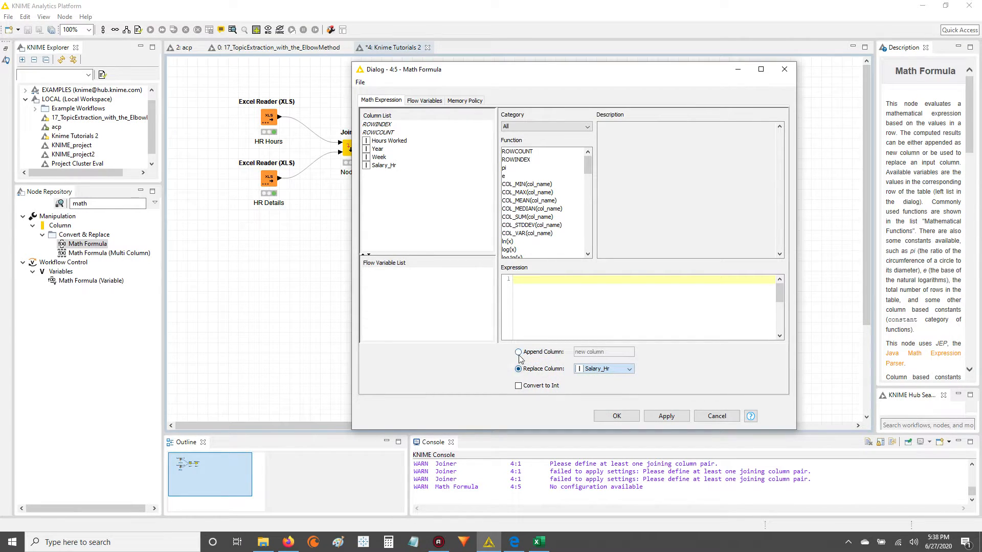
click(518, 352)
Step: Name the appended column Weekly Pay
click(608, 351)
triple_click(611, 353)
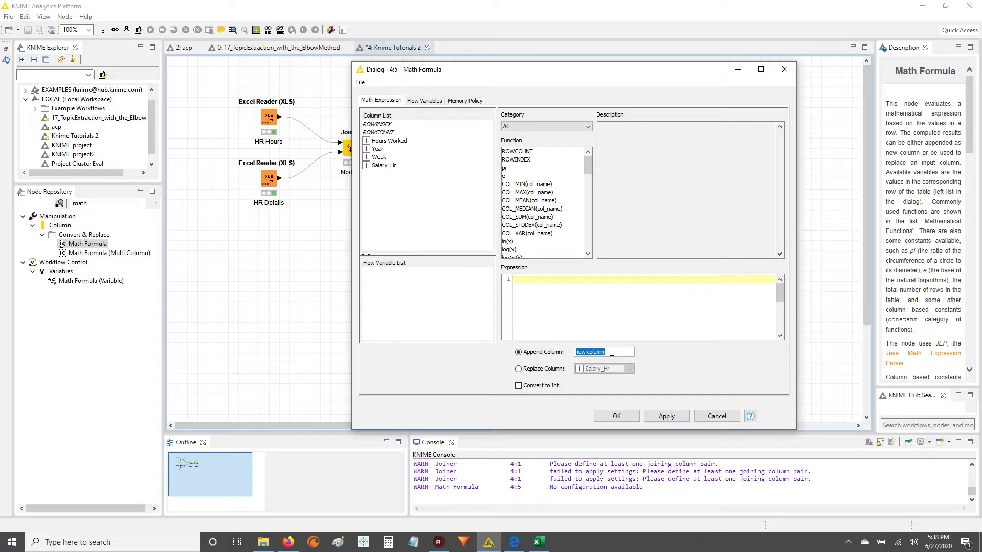
text(Wage)
text(PPP)
click(536, 281)
double_click(605, 352)
text(W)
Step: Build the expression $Hours Worked$ * $Salary_Hr$ from the available columns
click(533, 278)
double_click(389, 145)
click(383, 166)
double_click(384, 166)
drag(629, 281, 513, 281)
click(556, 300)
click(601, 279)
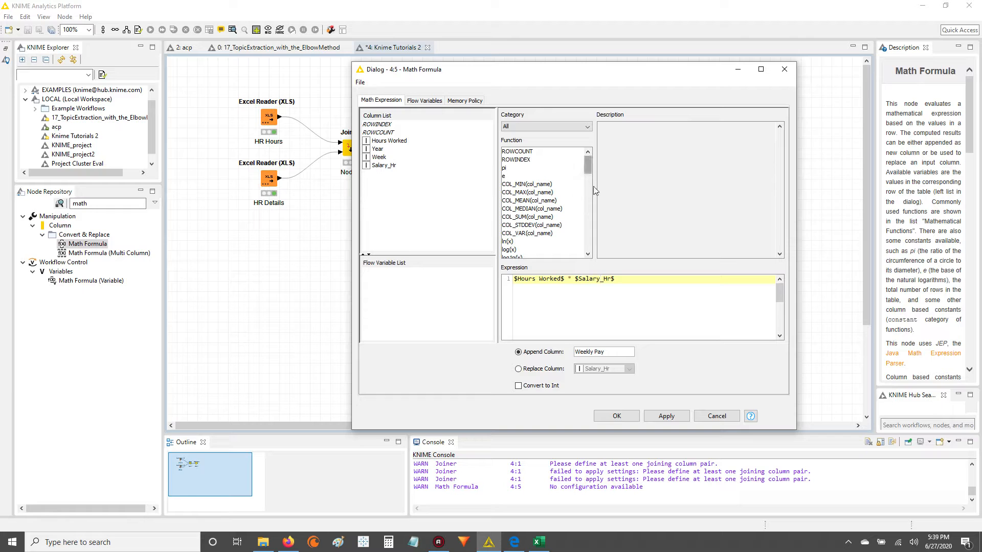
Step: Apply the Math Formula configuration with its Weekly Pay expression and execute the node
click(609, 351)
click(607, 287)
mouse_move(589, 166)
mouse_down()
mouse_move(588, 242)
mouse_move(587, 163)
mouse_up()
triple_click(620, 280)
click(592, 306)
click(657, 418)
click(612, 417)
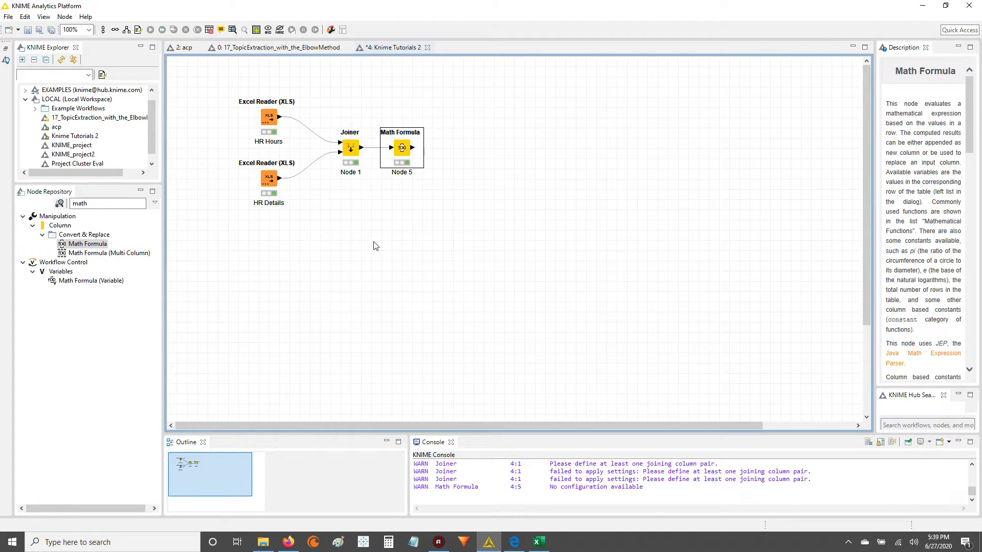
Step: View the Math Formula output data, widen the Weekly Pay column, and move Hours Worked directly before Salary_Hr for comparison
right_click(402, 147)
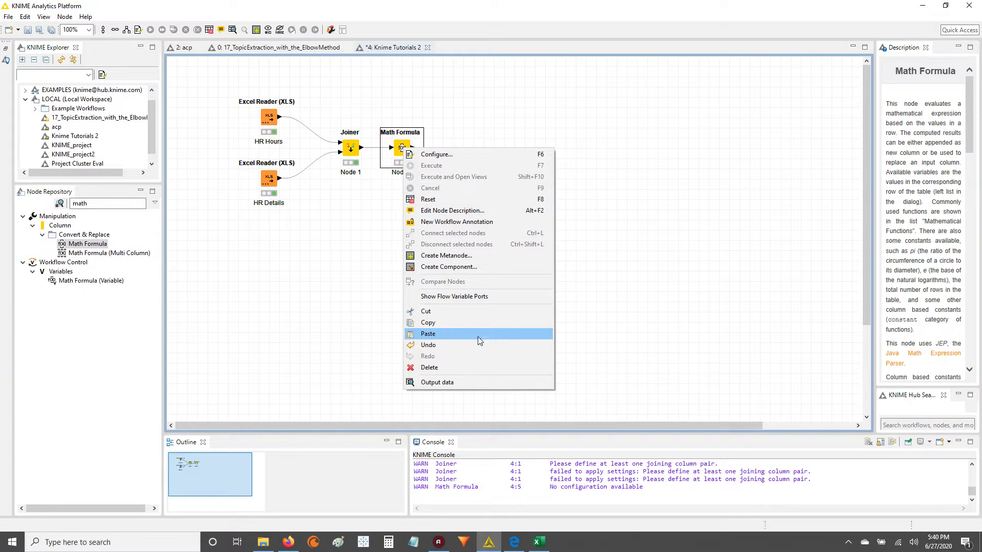
click(480, 384)
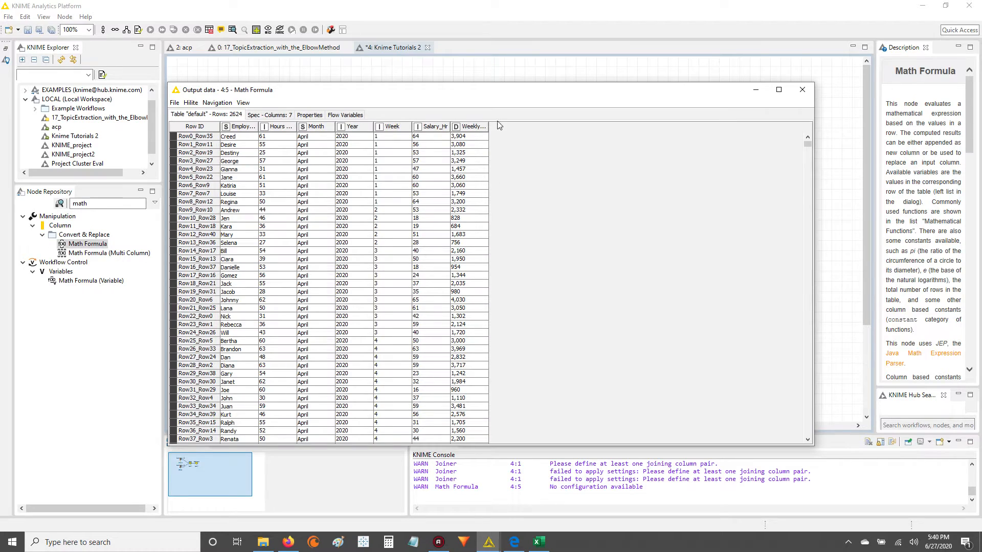
drag(489, 128, 539, 128)
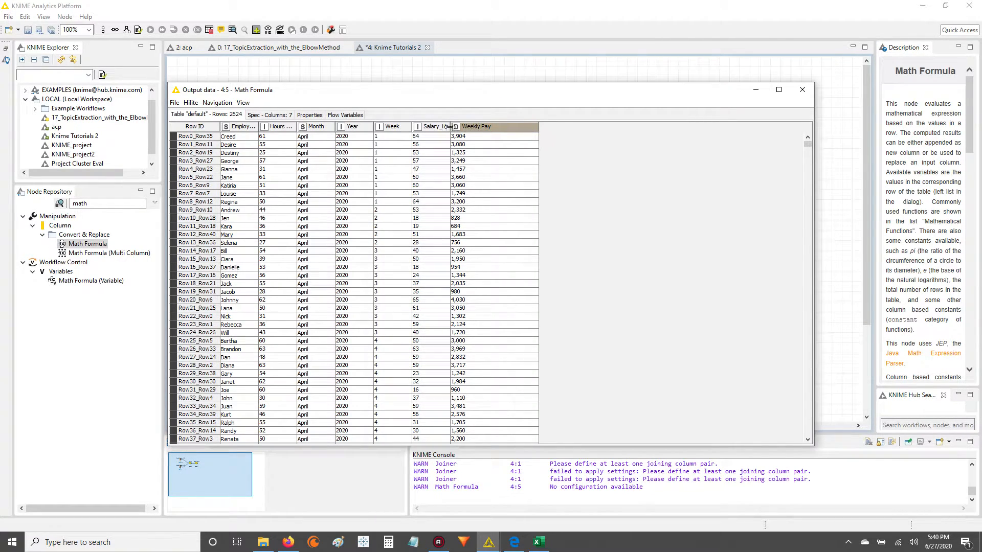
drag(450, 127, 465, 128)
drag(296, 126, 412, 127)
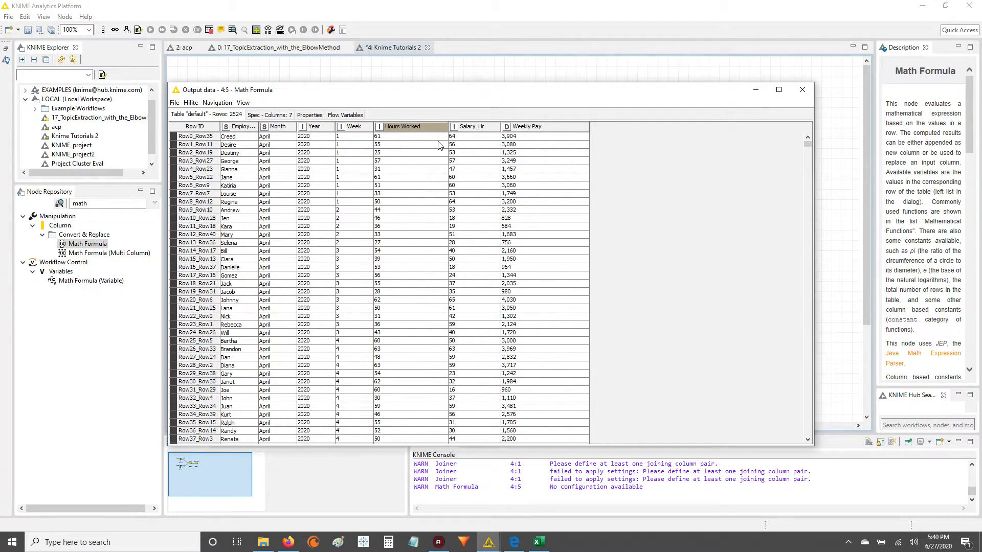
mouse_move(415, 127)
mouse_down()
mouse_move(424, 127)
mouse_move(413, 128)
mouse_up()
Step: Switch to Calculator and compute 51 × 60 to check a Weekly Pay value
click(388, 542)
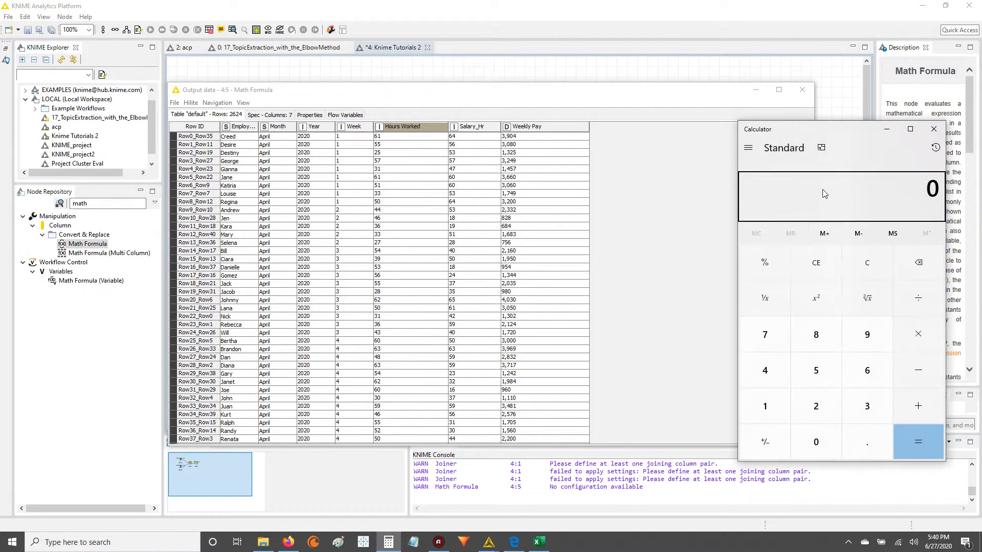
drag(830, 131, 457, 200)
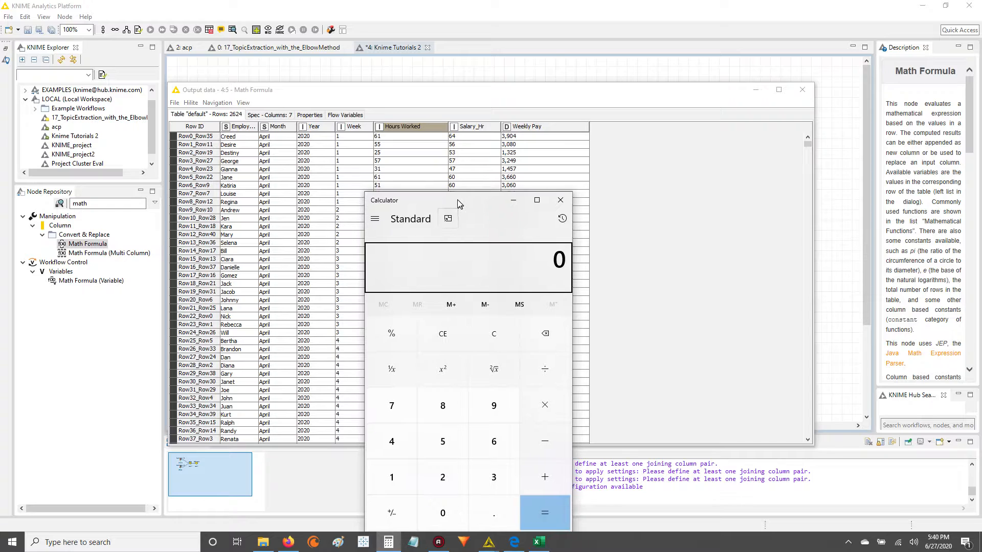
text(51)
key(asterisk)
text(60)
key(Return)
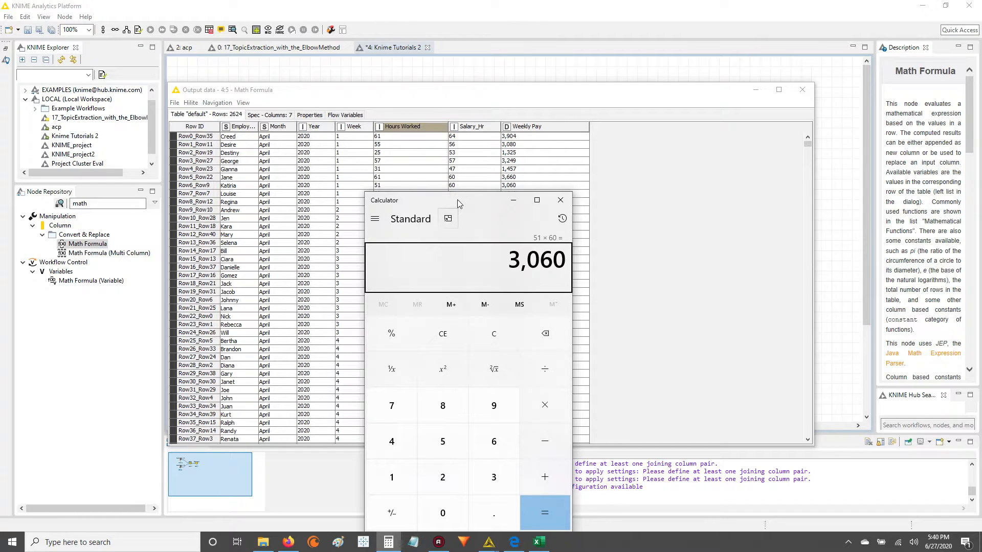
Step: Check two more Weekly Pay values by computing 36 × 19 and 46 × 56, and minimize Calculator
drag(467, 199, 470, 240)
text(36*19)
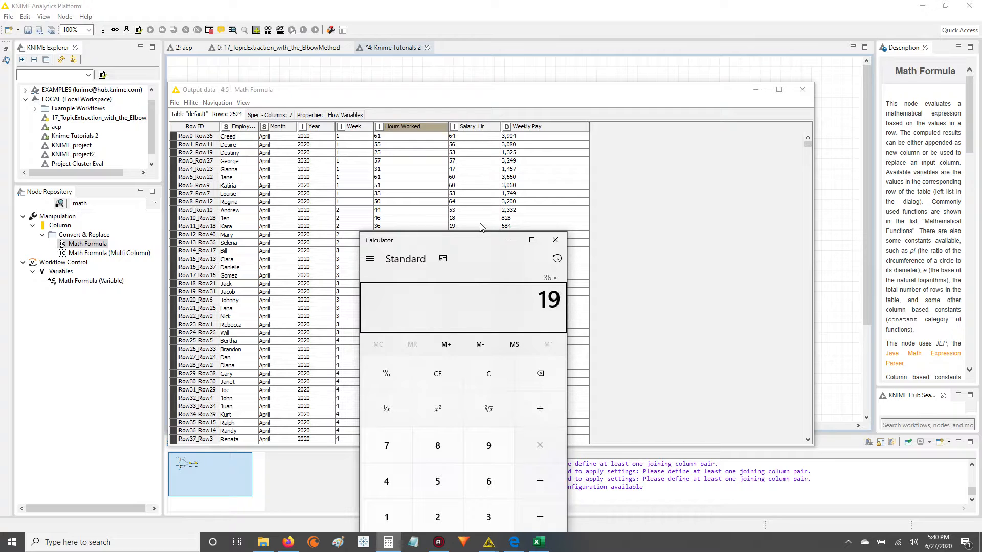
key(Return)
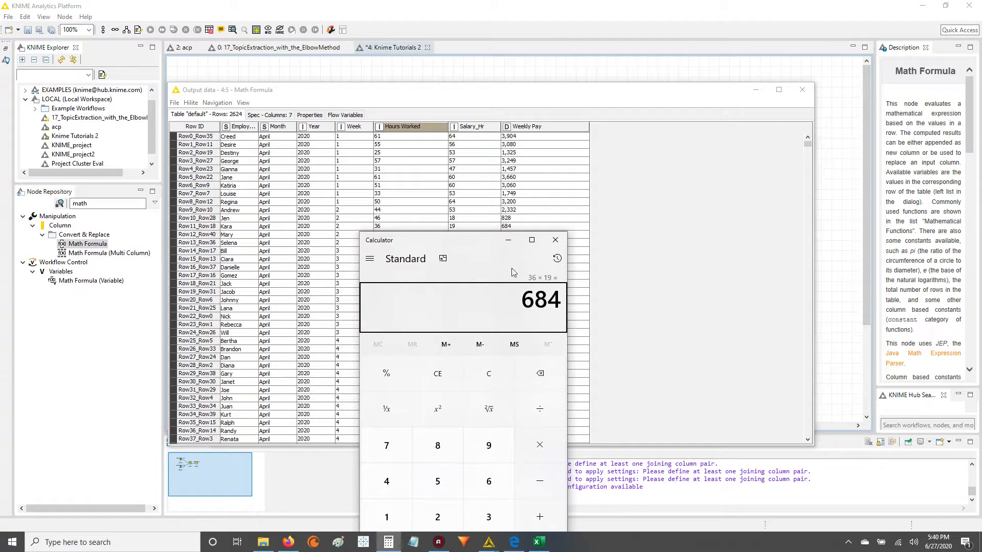
drag(480, 245, 479, 429)
text(46)
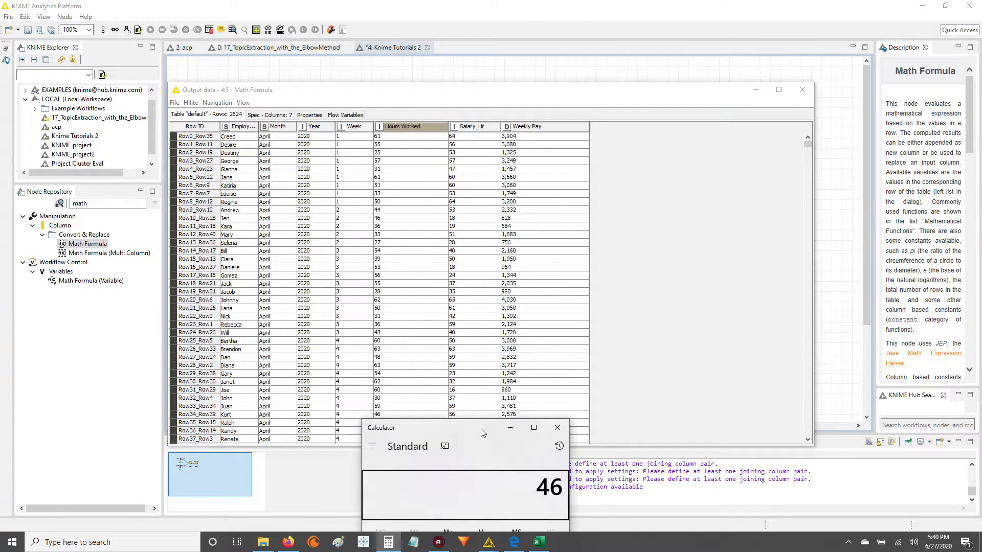
text(*56)
key(Return)
click(510, 427)
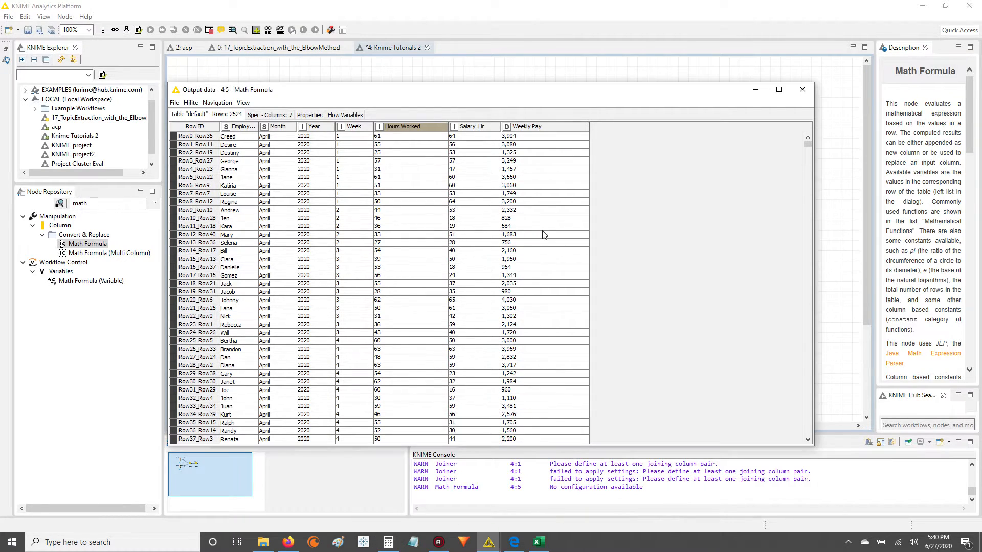
Step: Examine the Weekly Pay values in the output table and close it
drag(547, 137, 560, 405)
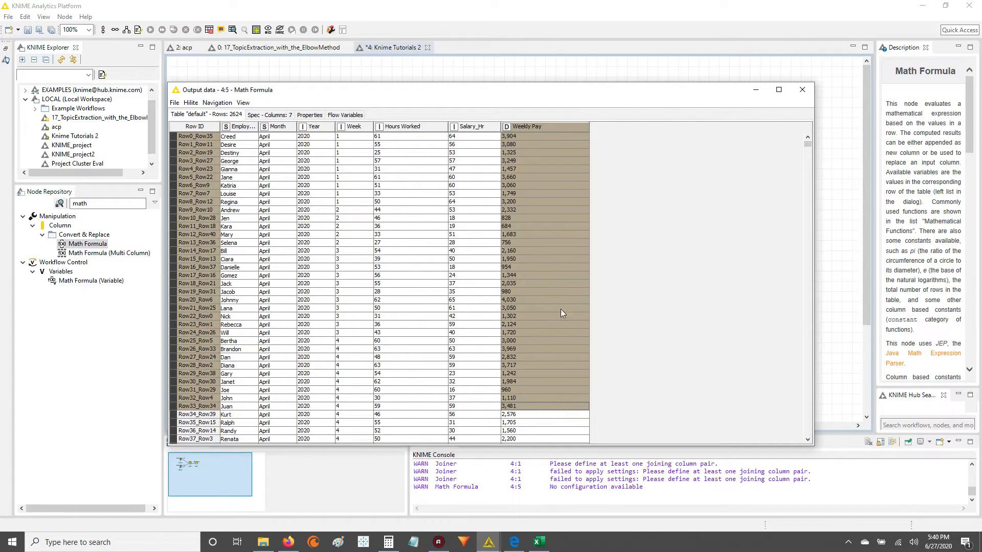
click(561, 259)
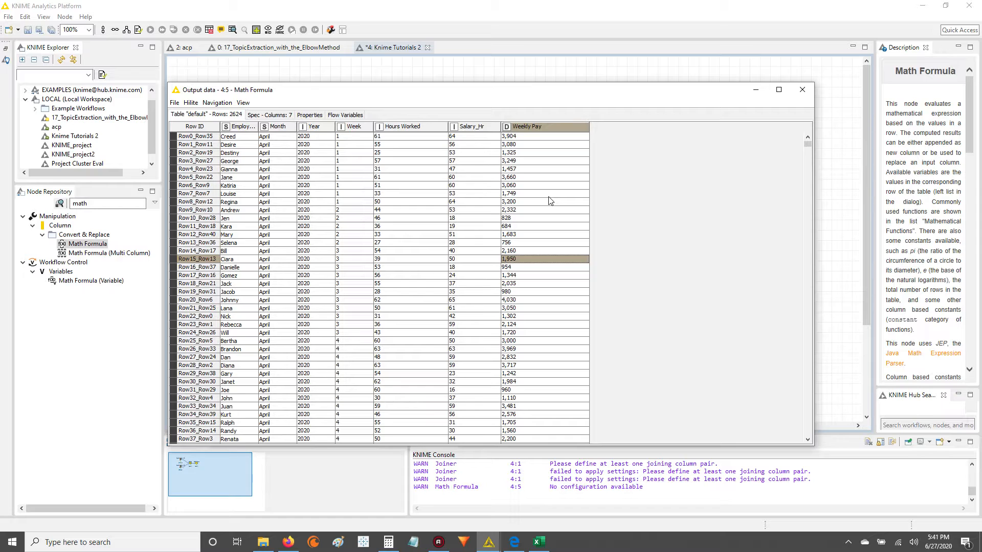
click(802, 90)
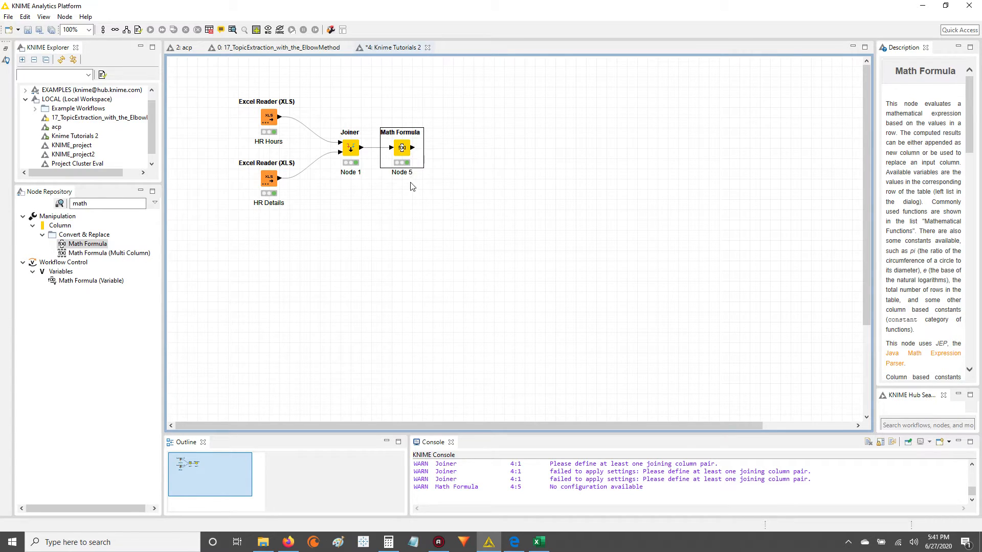
Step: Reopen the Math Formula node's configuration to review its expression, and close it without changes
click(400, 199)
drag(467, 160, 844, 174)
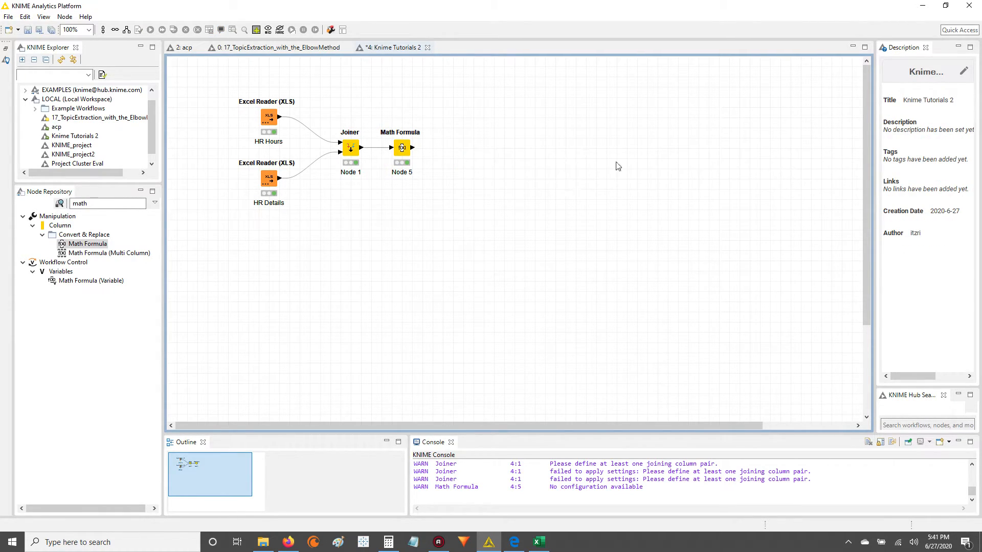
double_click(402, 148)
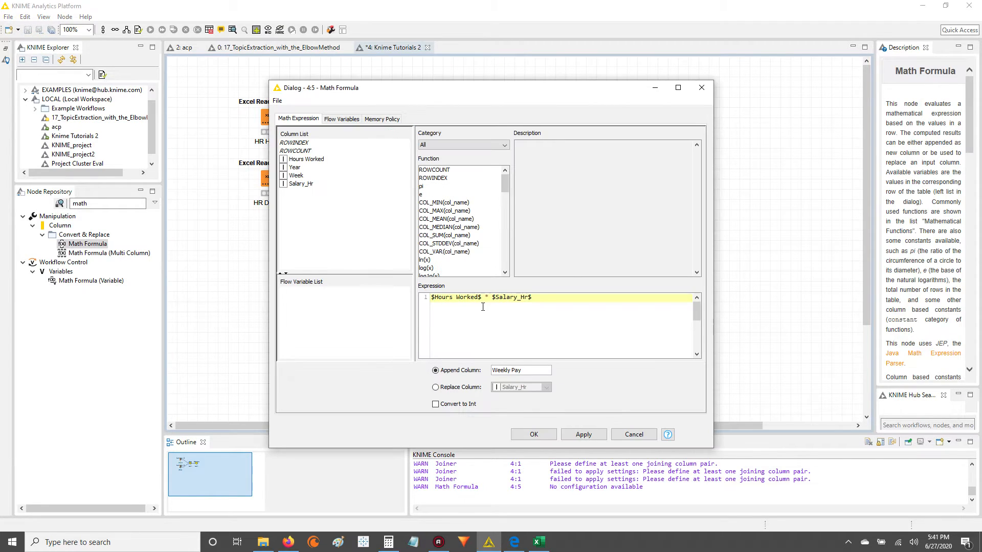
drag(549, 303, 431, 298)
click(491, 320)
drag(552, 295, 430, 298)
click(546, 306)
click(701, 88)
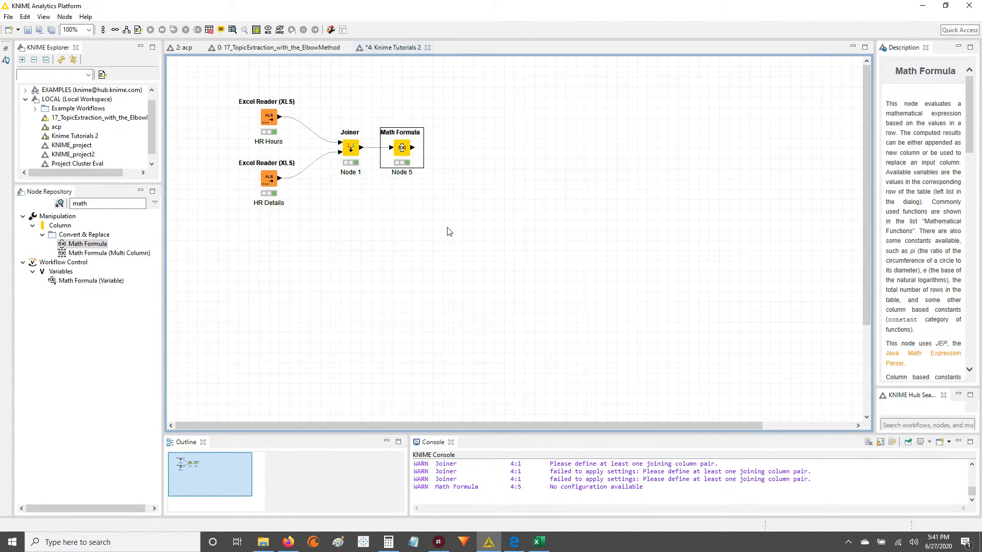
Step: Inspect the multiplication expression in the Math Formula node's settings once more and close the dialog
double_click(401, 148)
drag(539, 296, 413, 298)
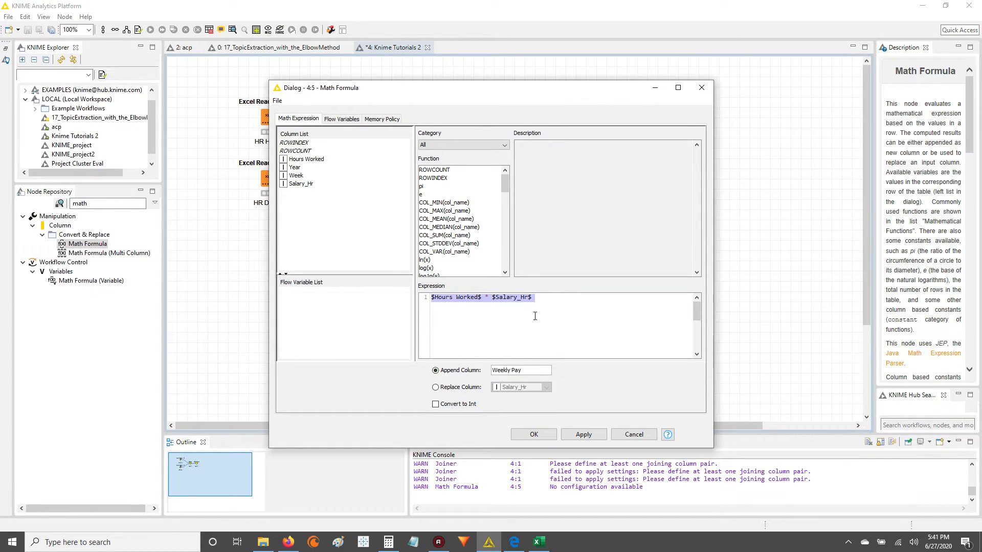
click(700, 89)
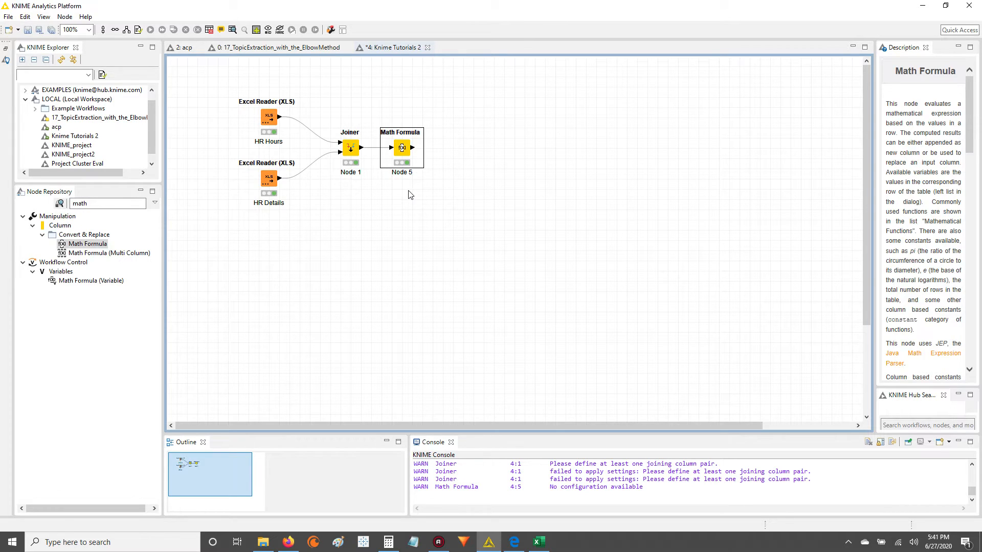
click(350, 185)
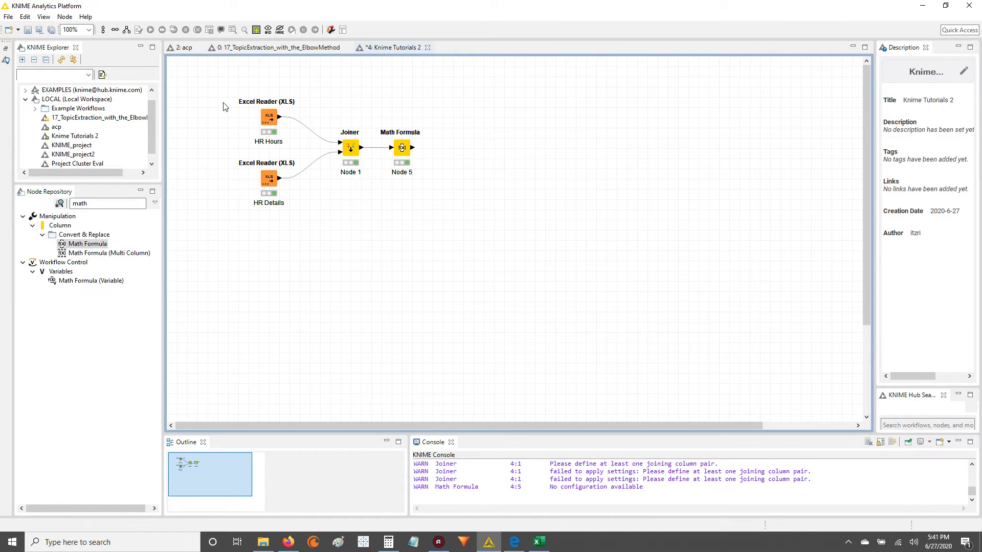
drag(223, 86, 290, 142)
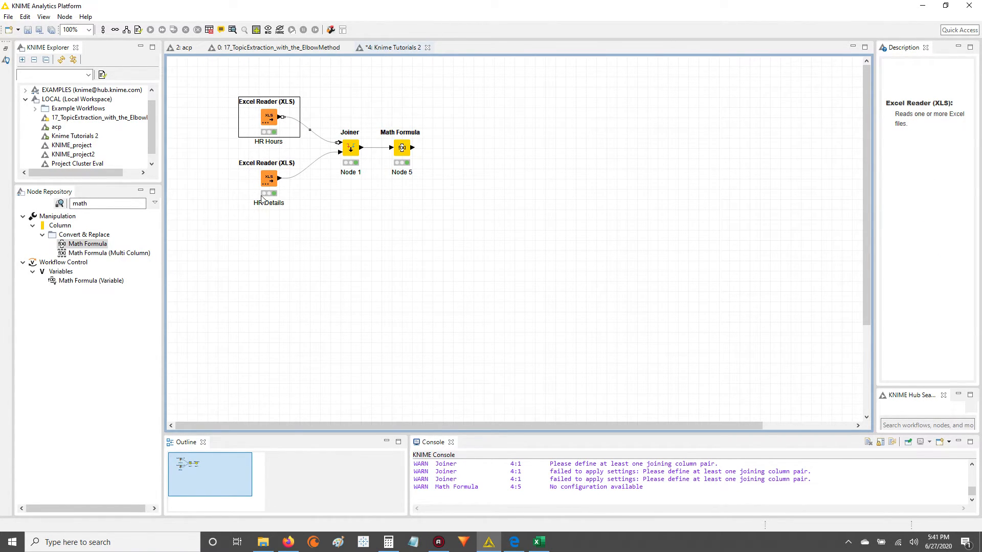
Step: Replace the Joiner node's label with "Vlookup", including the quotation marks
click(352, 150)
click(353, 172)
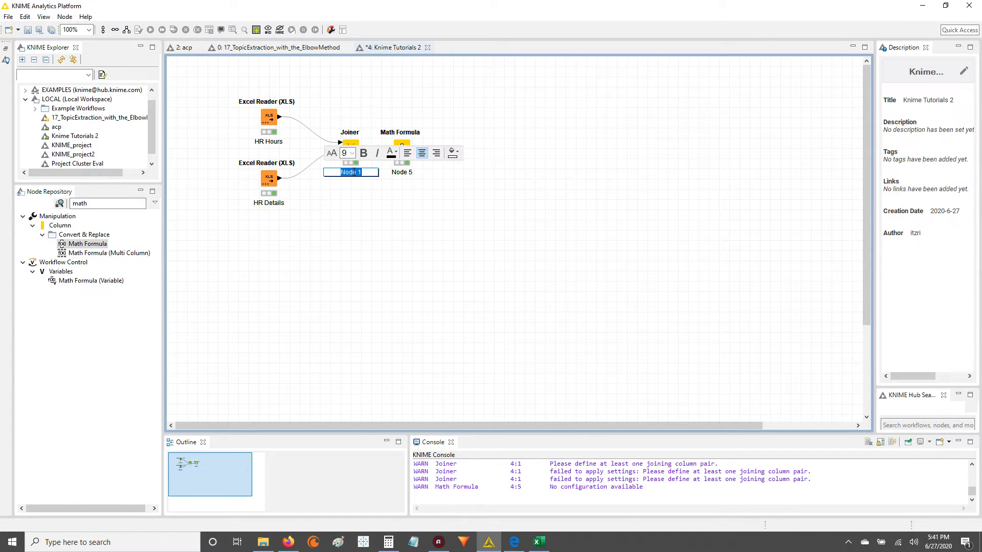
key(BackSpace)
text("Vlookup")
click(406, 189)
Step: Label the Math Formula node Weekly Pay Calc. and colour the label text dark red
click(403, 172)
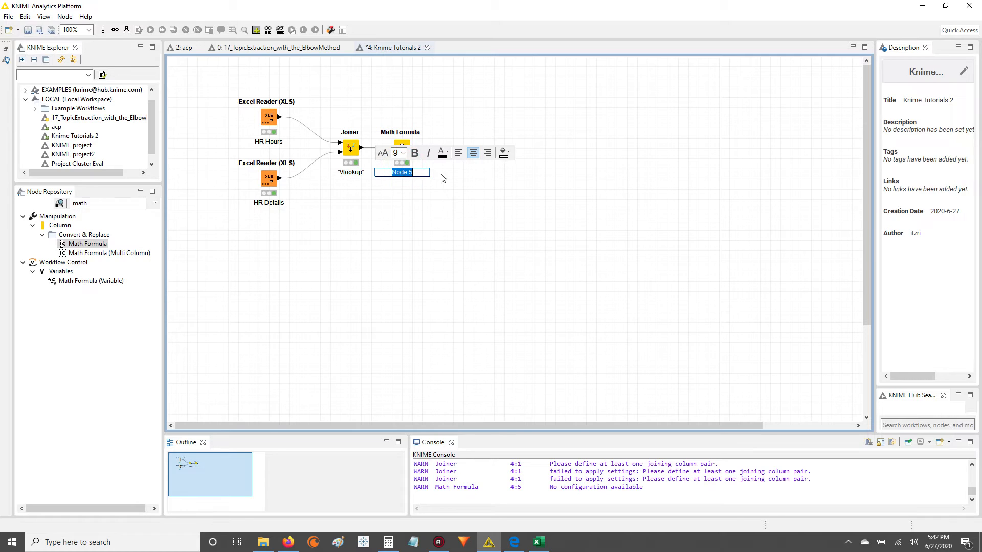
text(Weekly Pay Calc.)
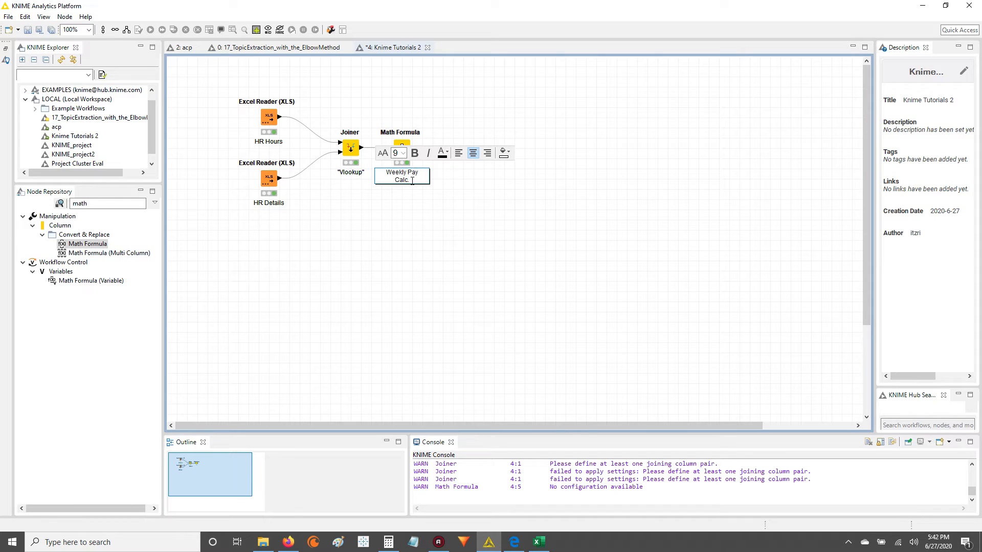
drag(411, 180, 383, 172)
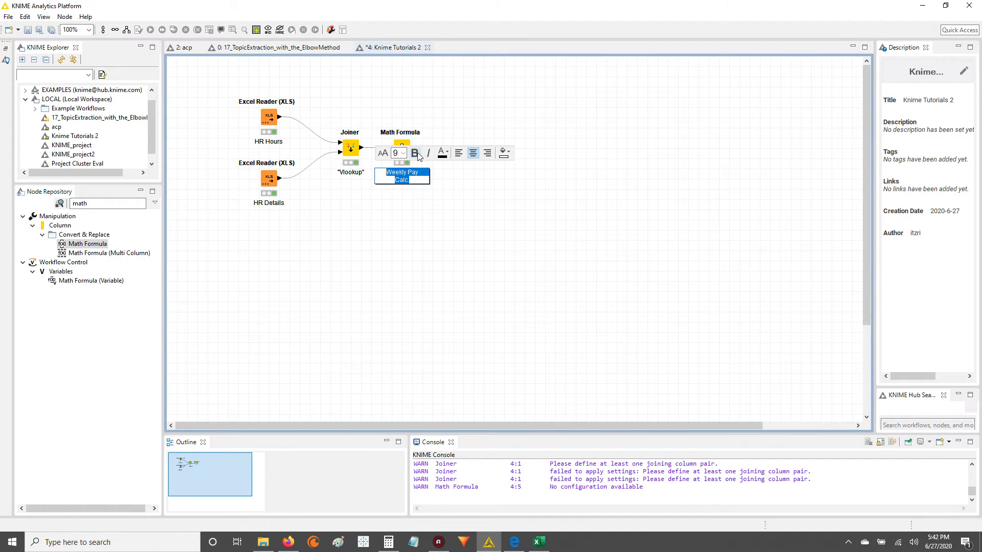
click(448, 153)
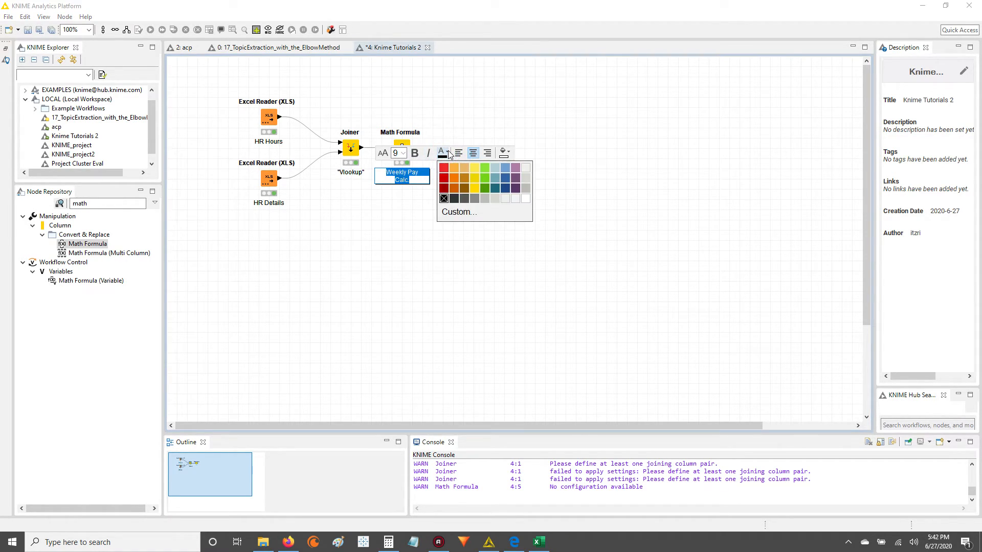
click(444, 188)
click(430, 243)
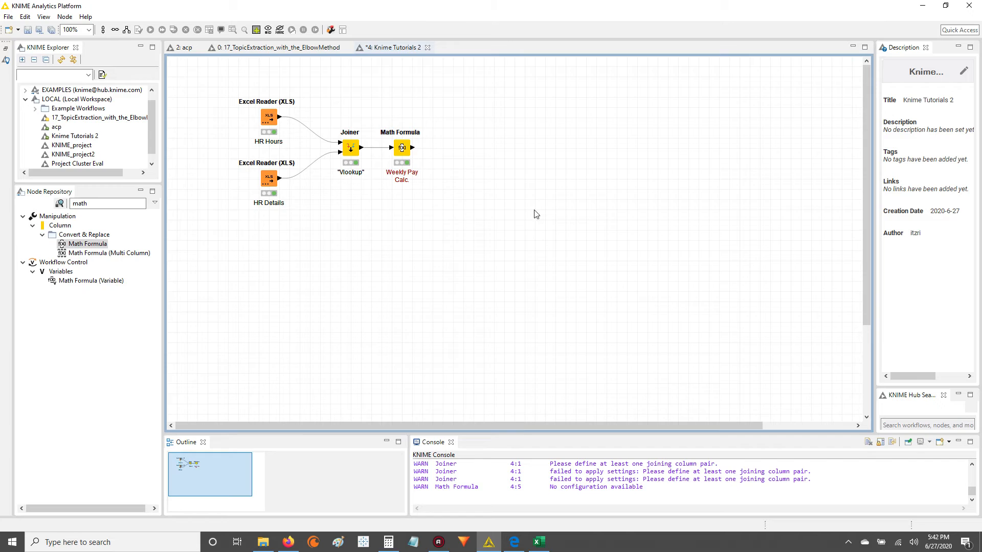
drag(259, 83, 267, 233)
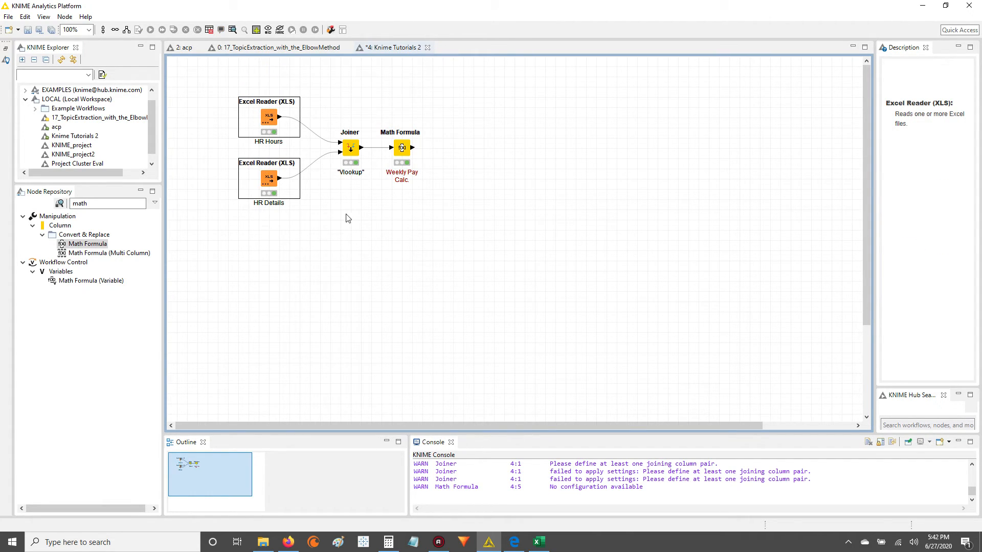
click(364, 199)
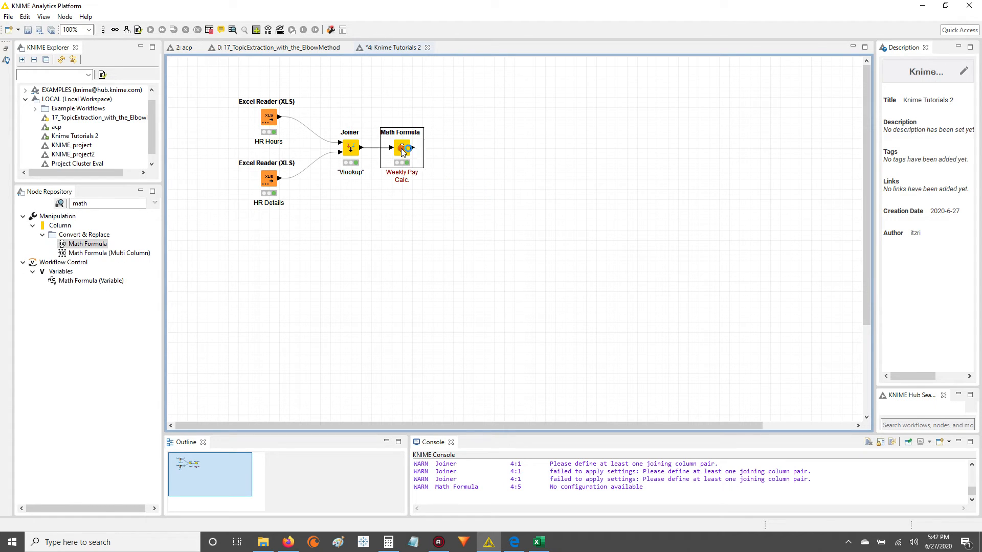
Step: Open the Math Formula node's output table and examine the Weekly Pay sorting options and the employee, month and year columns
right_click(401, 148)
click(452, 386)
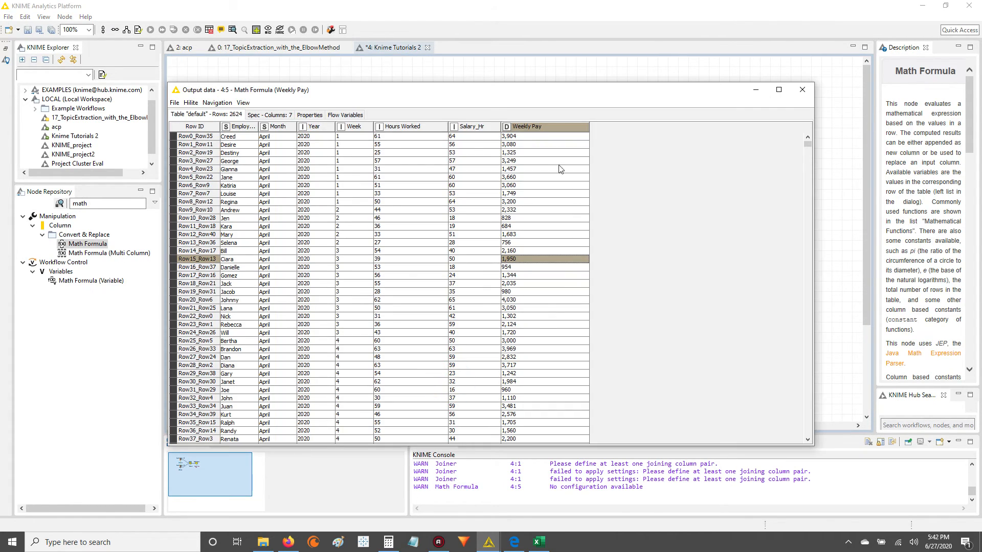
click(532, 129)
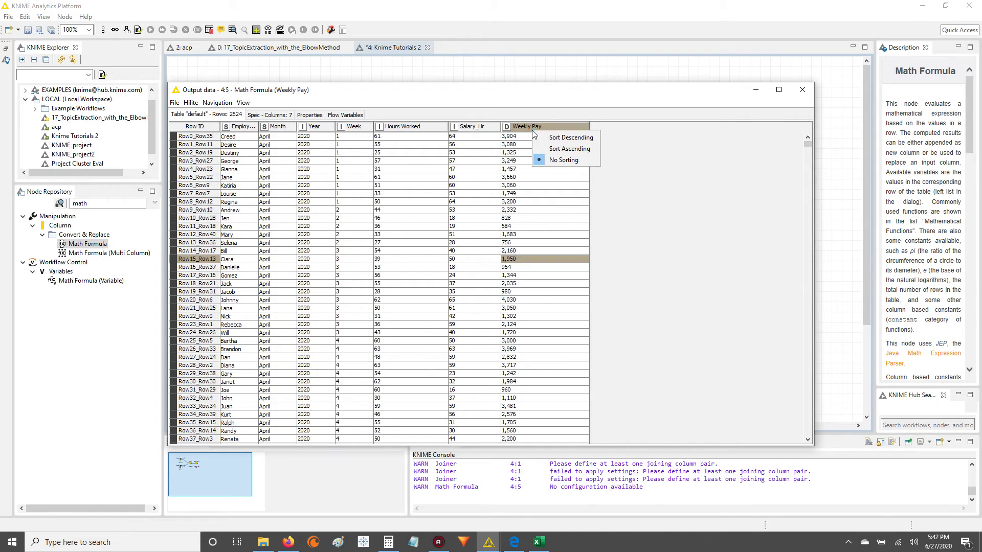
click(664, 217)
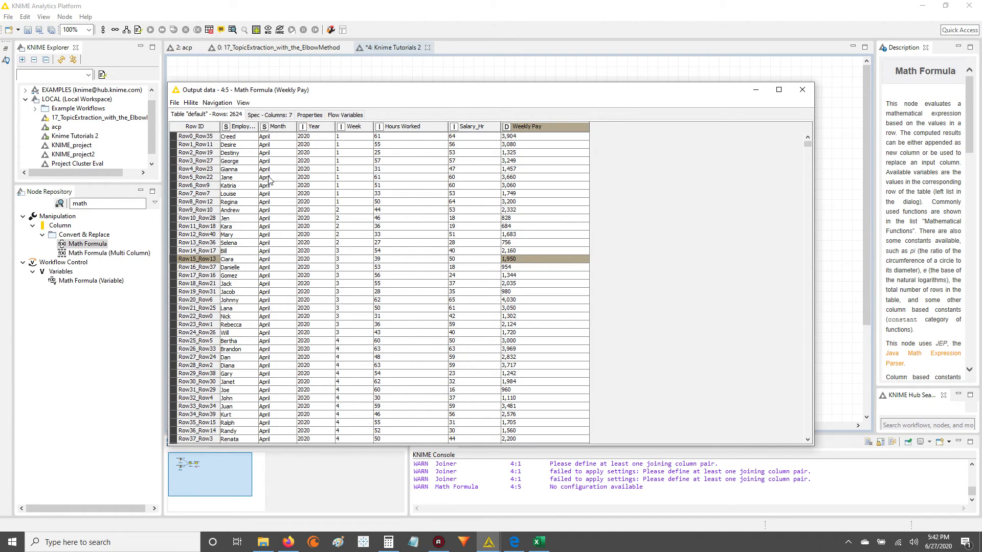
drag(236, 197, 234, 245)
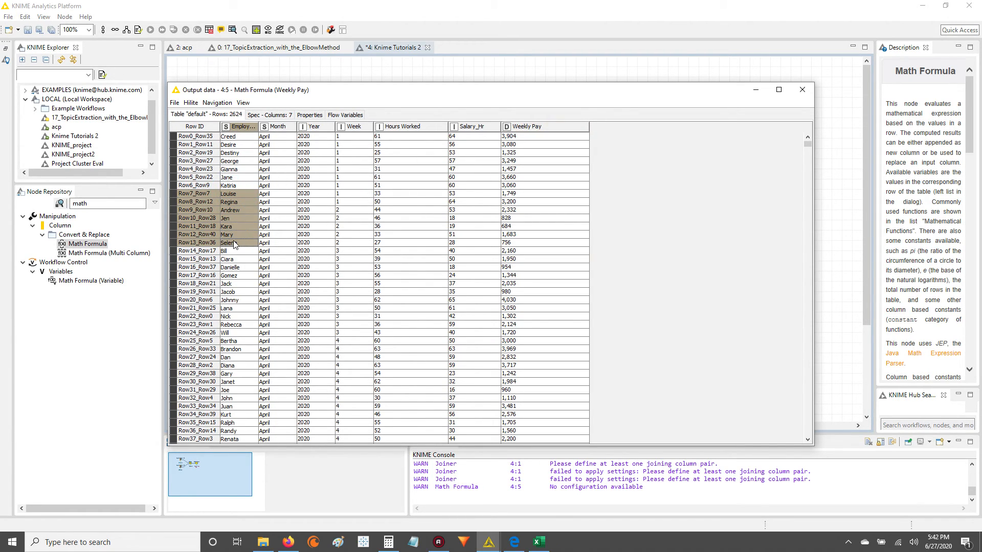
drag(276, 198, 327, 199)
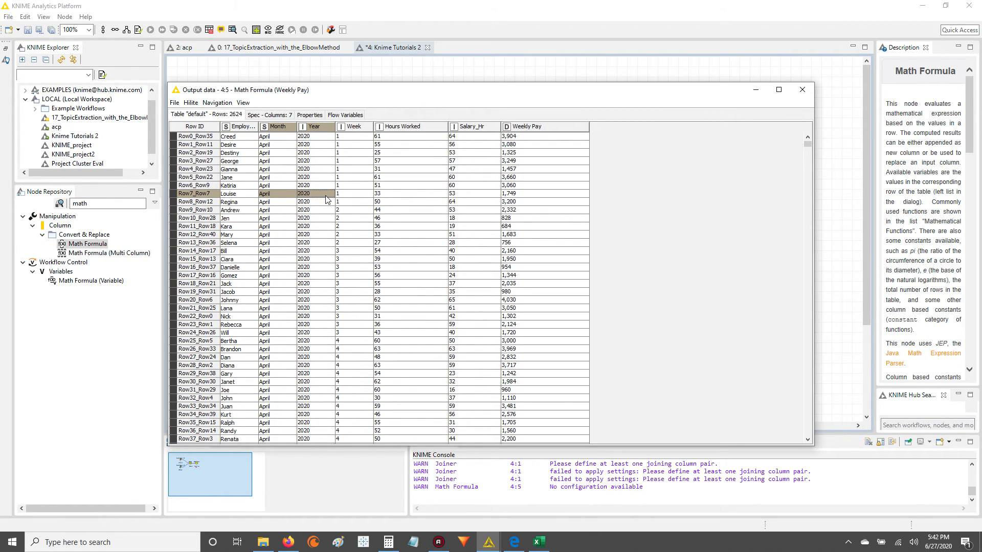